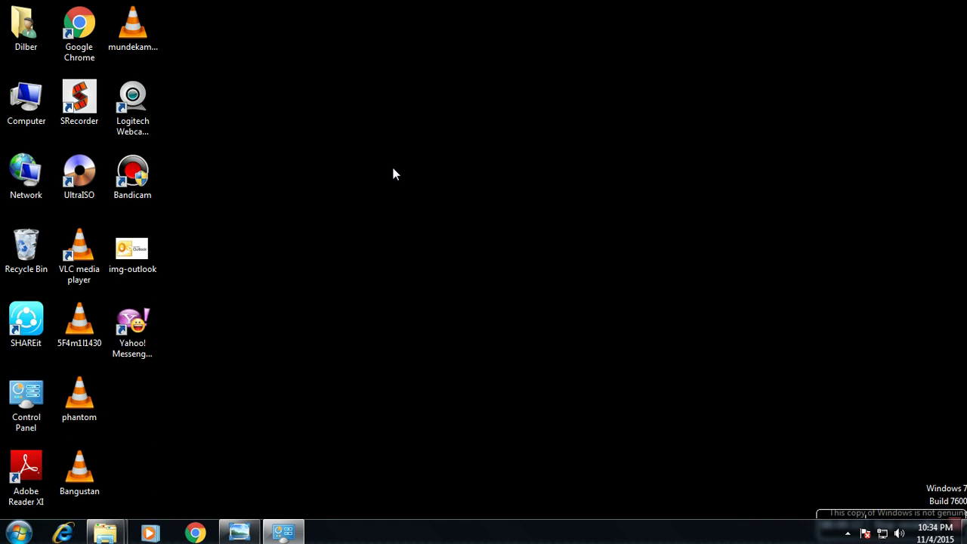
- Visit gmail.com in the web browser, then close the browser window
{"action": "left_click", "coordinate": [195, 533]}
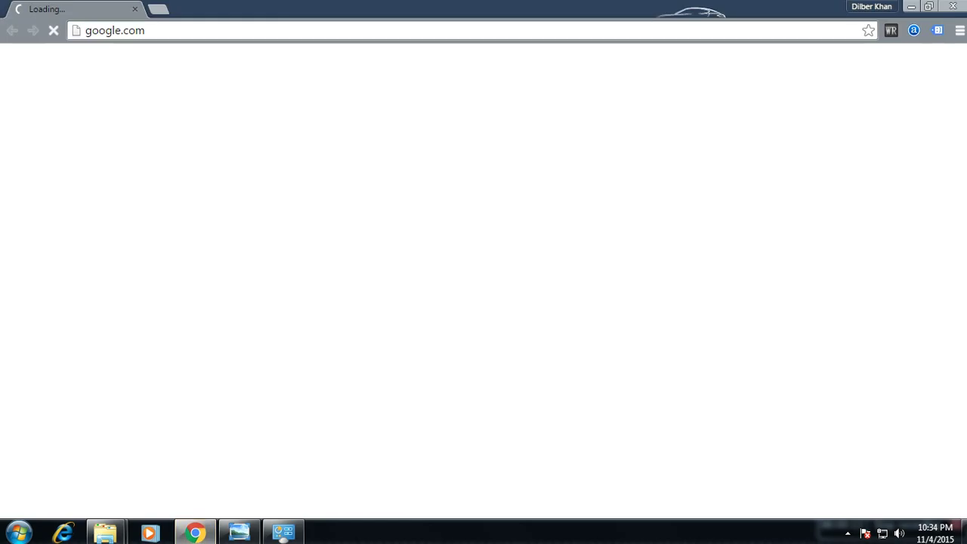
{"action": "left_click", "coordinate": [291, 28]}
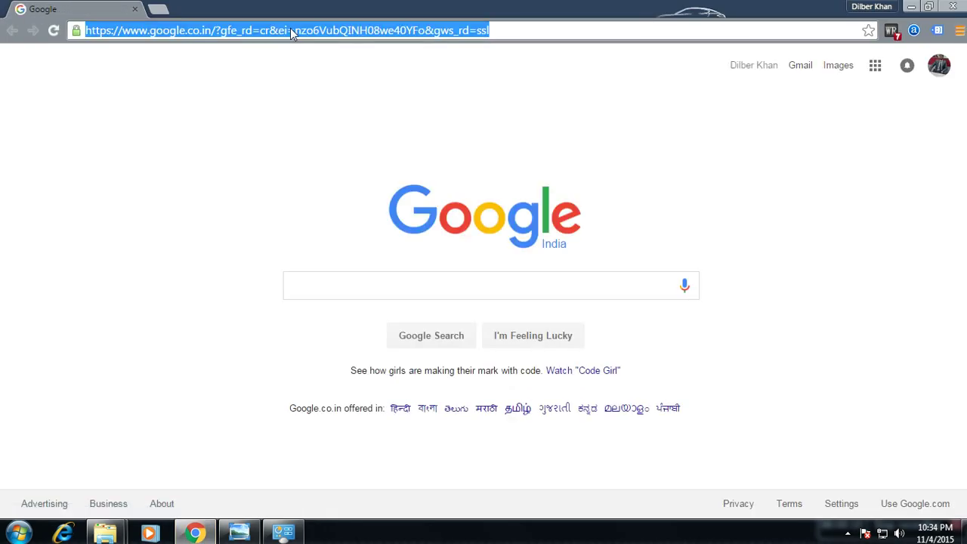
{"action": "type", "text": "gmail.com"}
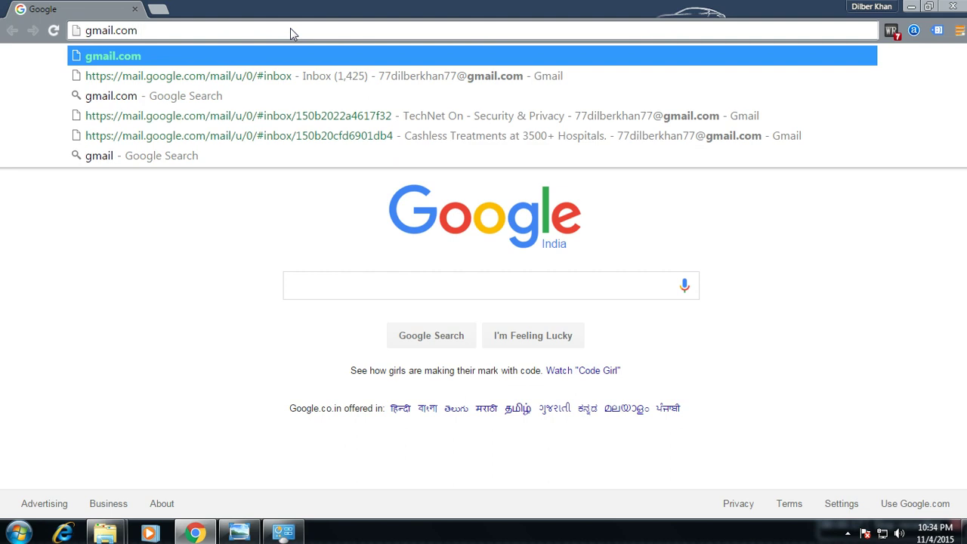
{"action": "key", "text": "Return"}
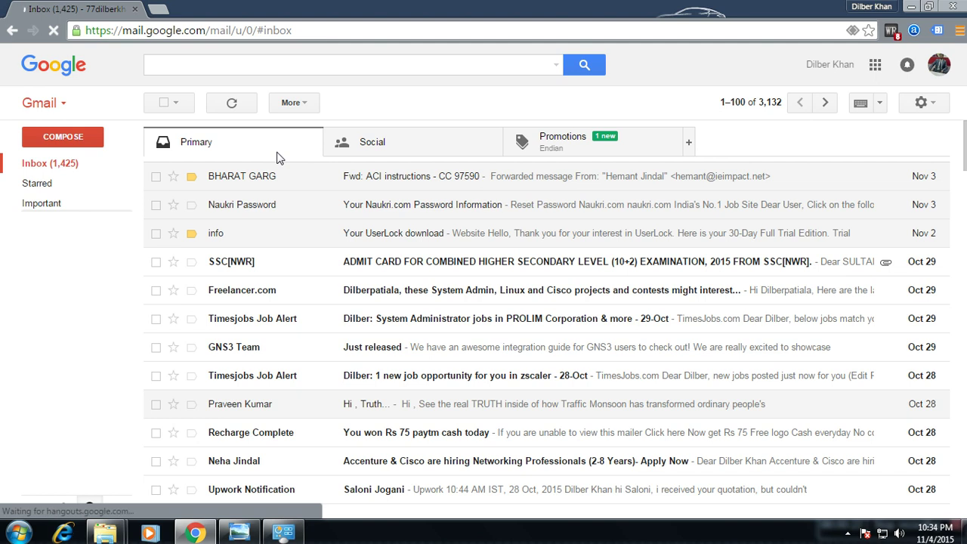
{"action": "left_click_drag", "start_coordinate": [964, 146], "coordinate": [964, 317]}
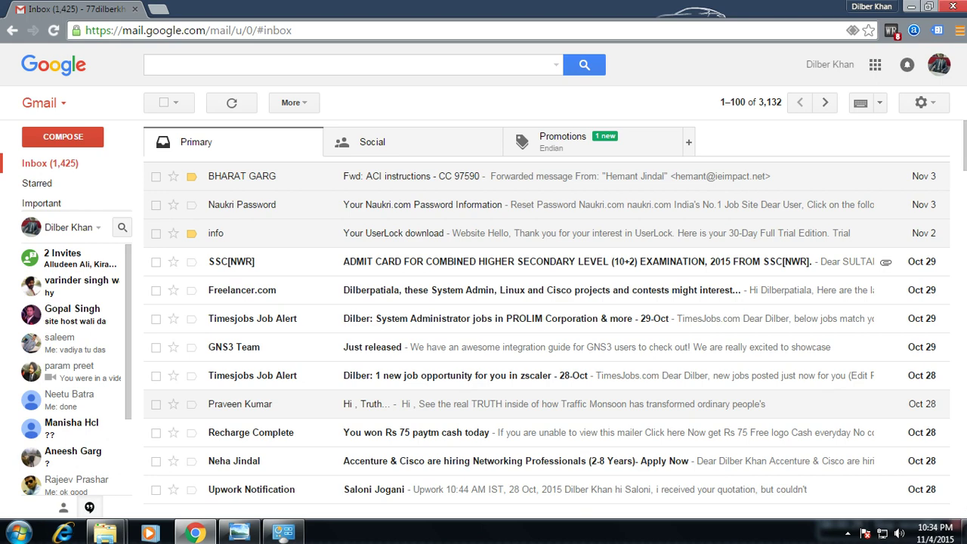
{"action": "left_click", "coordinate": [953, 7]}
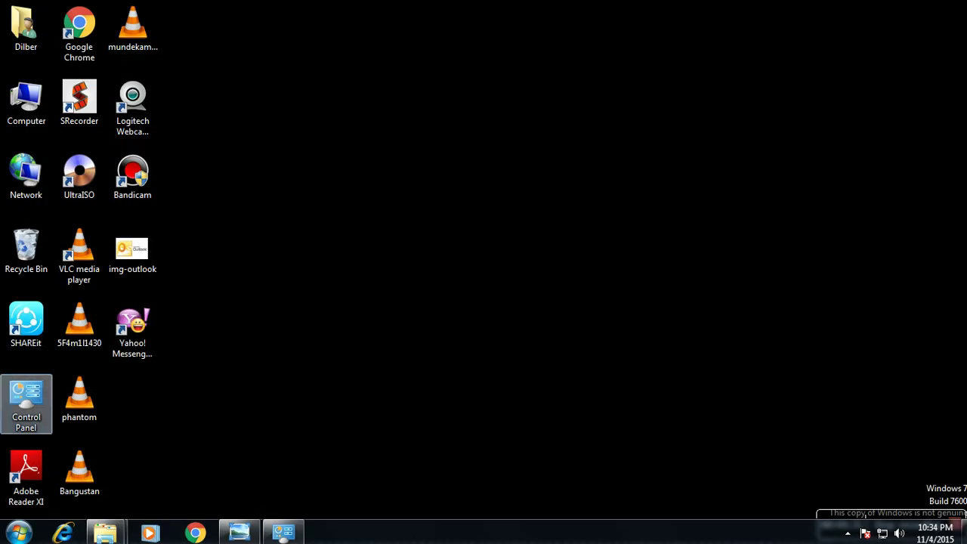
- Open Control Panel from the Start menu and maximize its window
{"action": "key", "text": "super"}
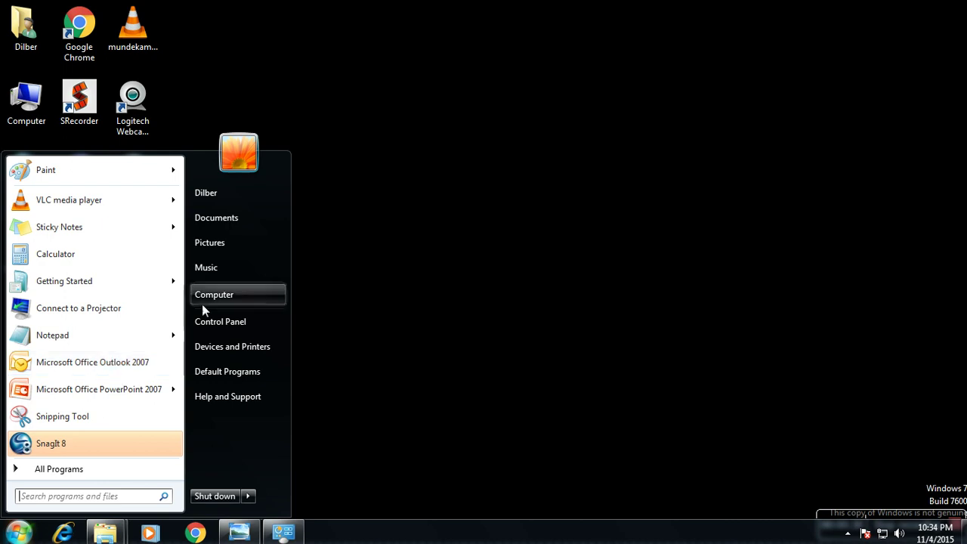
{"action": "left_click", "coordinate": [221, 323]}
{"action": "double_click", "coordinate": [829, 108]}
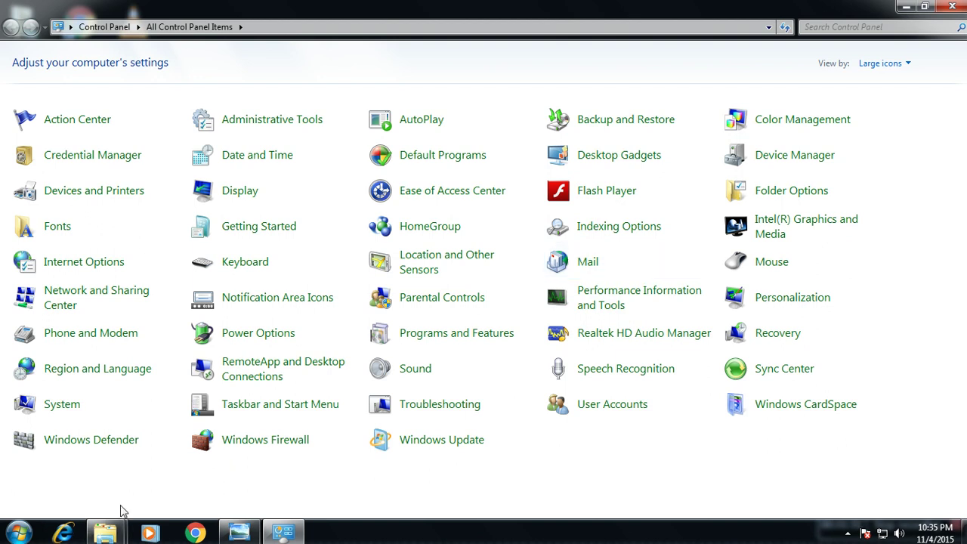
{"action": "left_click", "coordinate": [16, 533]}
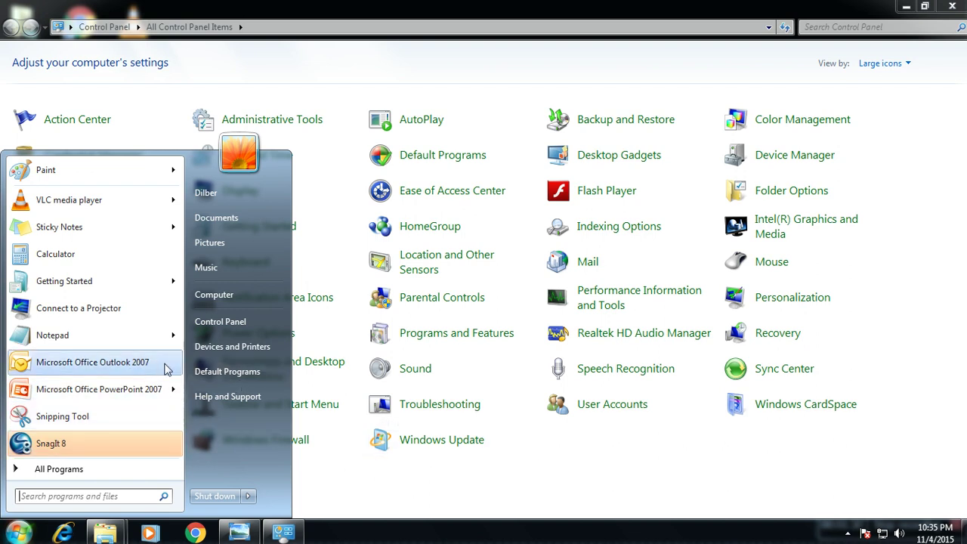
{"action": "left_click", "coordinate": [537, 502]}
{"action": "key", "text": "alt+F4"}
{"action": "key", "text": "super"}
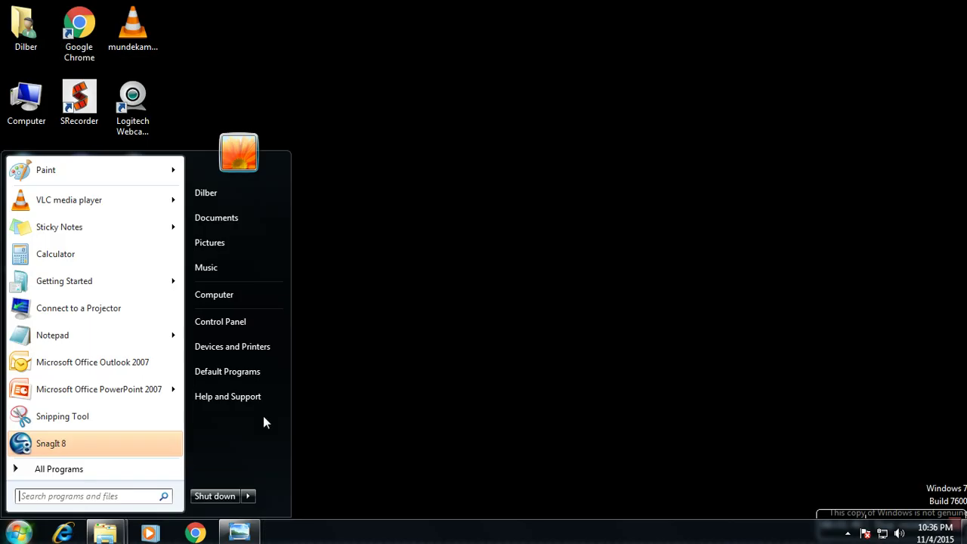
{"action": "left_click", "coordinate": [249, 323]}
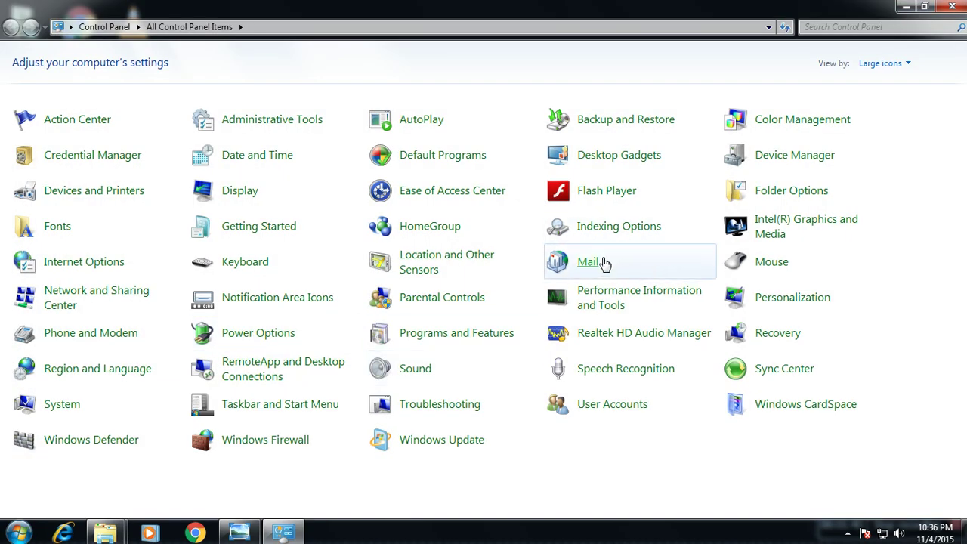
- Open Mail setup from Control Panel and show its still-empty E-mail Accounts list
{"action": "left_click", "coordinate": [598, 268]}
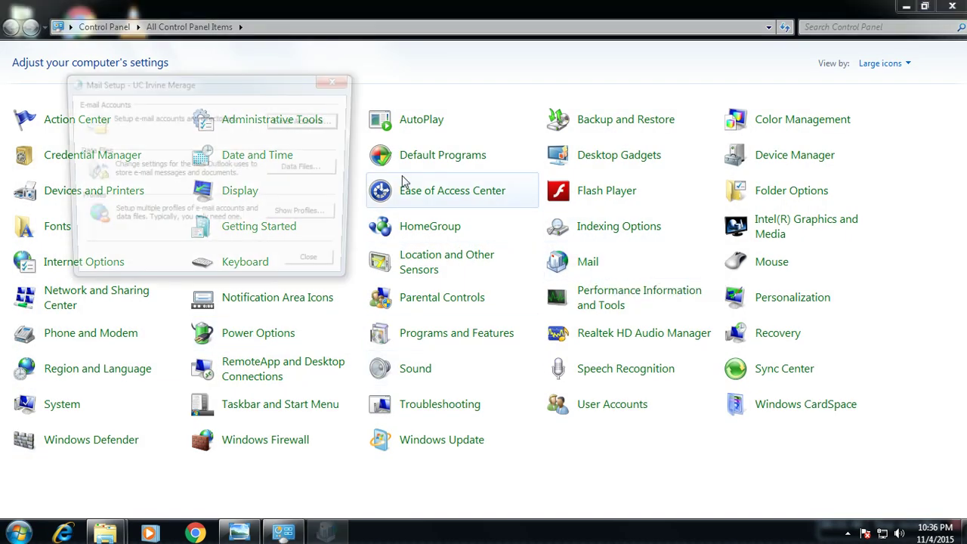
{"action": "left_click_drag", "start_coordinate": [215, 82], "coordinate": [393, 124]}
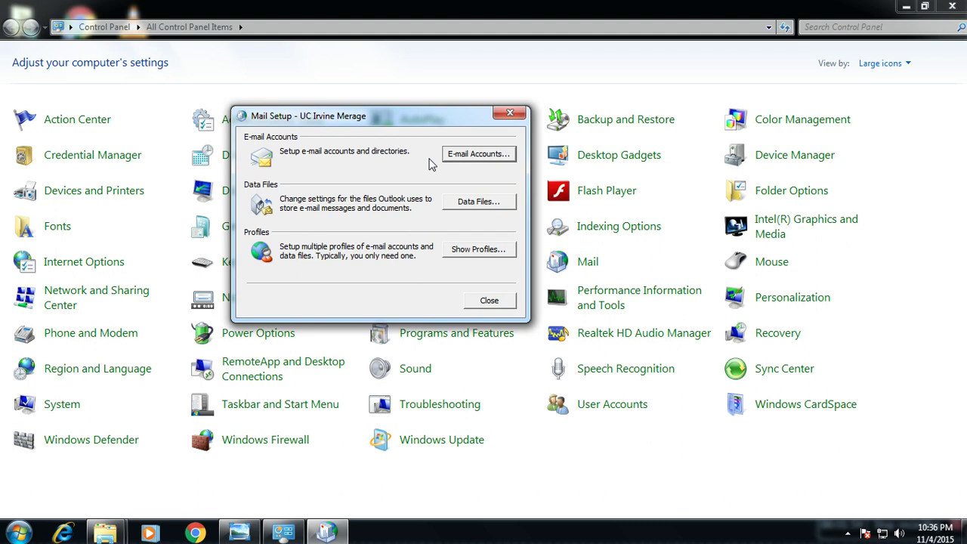
{"action": "left_click", "coordinate": [469, 157]}
{"action": "left_click_drag", "start_coordinate": [406, 126], "coordinate": [361, 77]}
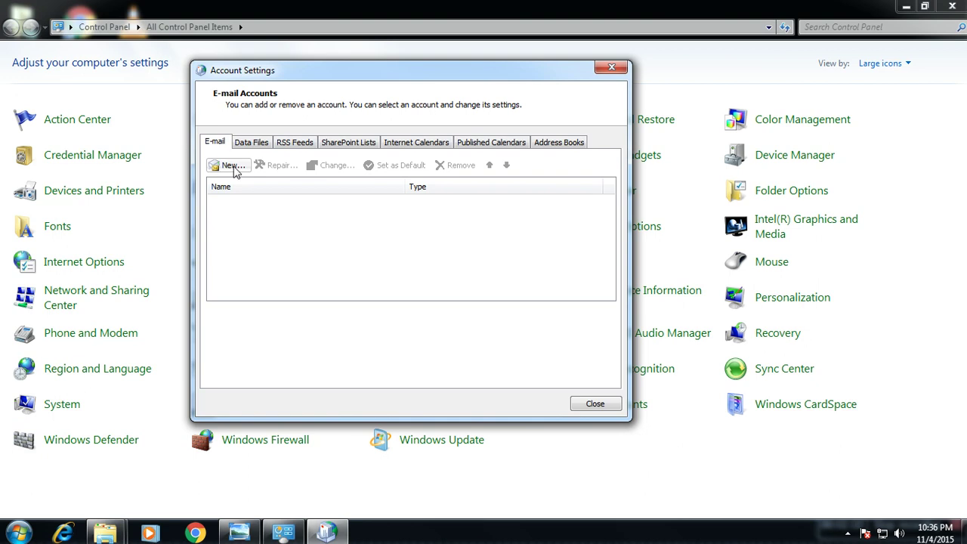
- Start a new e-mail account and enter the Gmail address and account password
{"action": "left_click", "coordinate": [232, 166]}
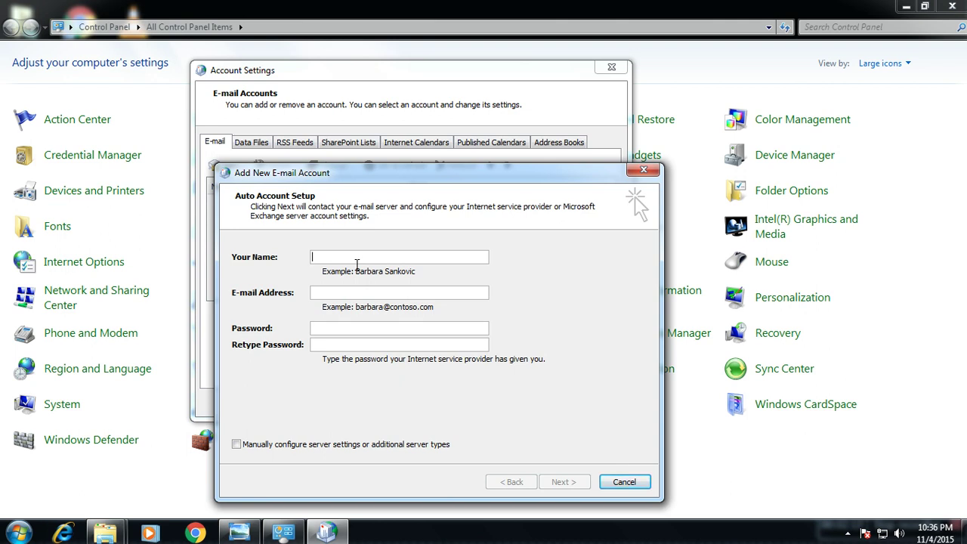
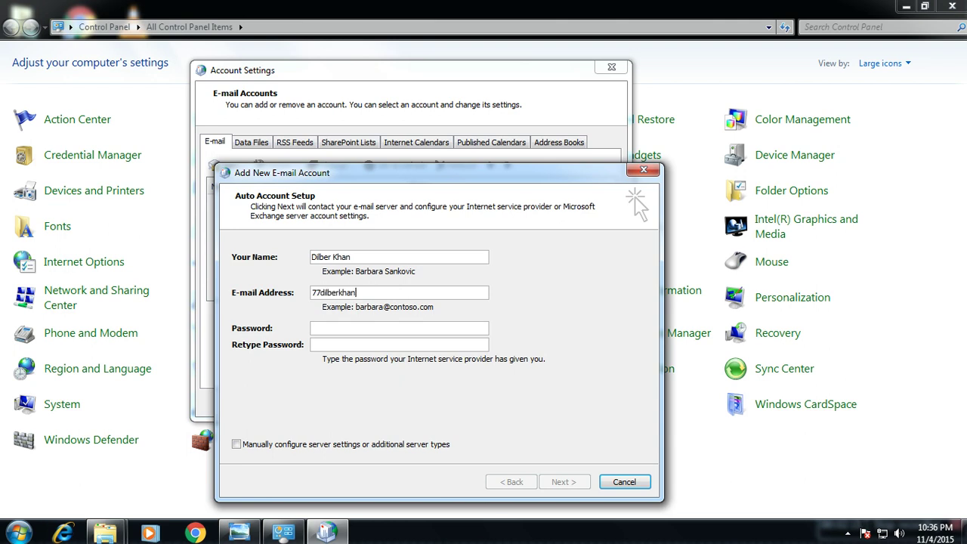
{"action": "key", "text": "Tab"}
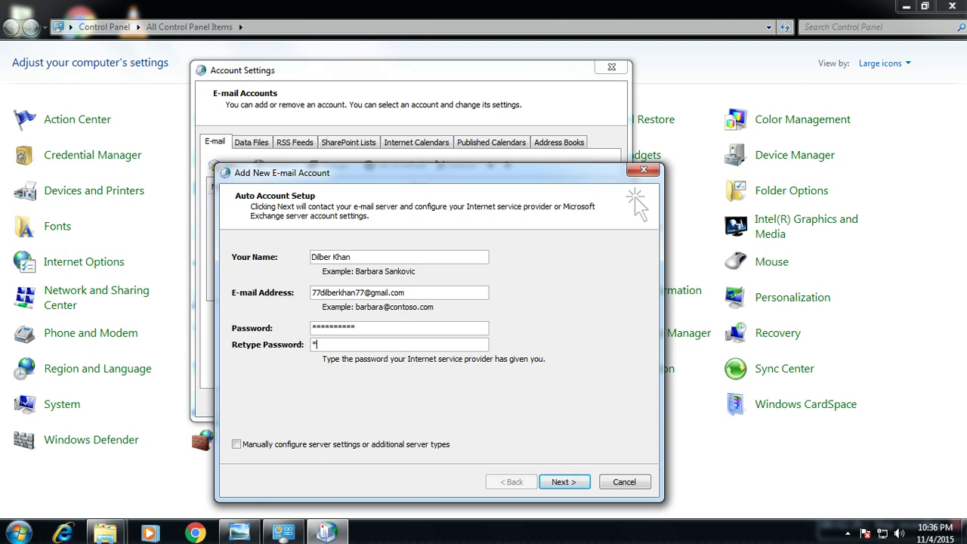
{"action": "key", "text": "BackSpace"}
{"action": "key", "text": "BackSpace"}
{"action": "key", "text": "BackSpace"}
{"action": "key", "text": "BackSpace"}
{"action": "key", "text": "BackSpace"}
- Let auto setup configure the Gmail account as POP3, finish, and close Account Settings
{"action": "key", "text": "Return"}
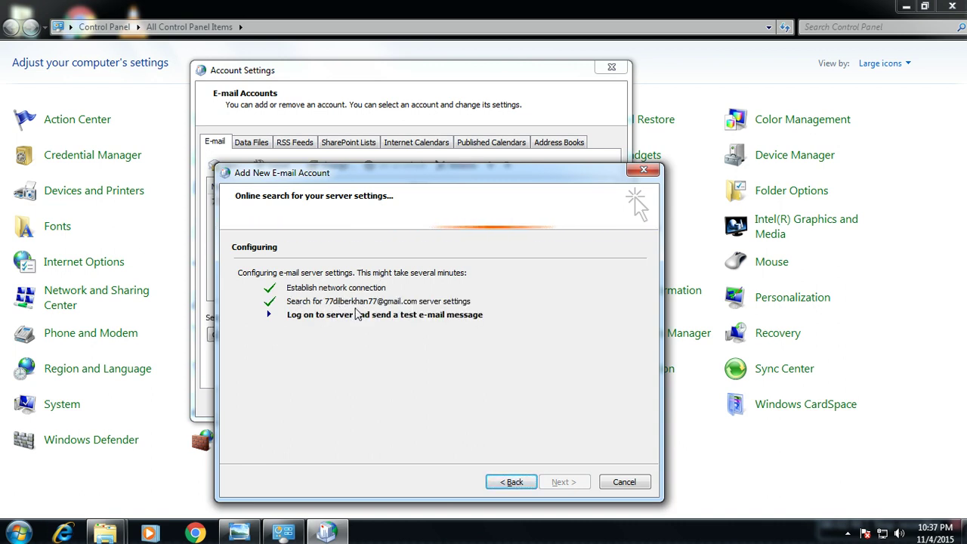
{"action": "left_click_drag", "start_coordinate": [425, 174], "coordinate": [456, 81]}
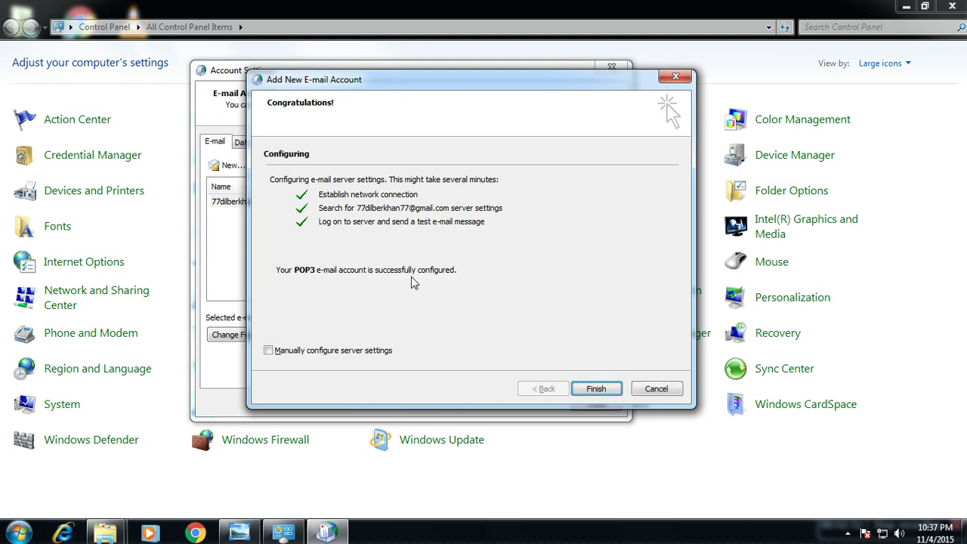
{"action": "left_click", "coordinate": [596, 390]}
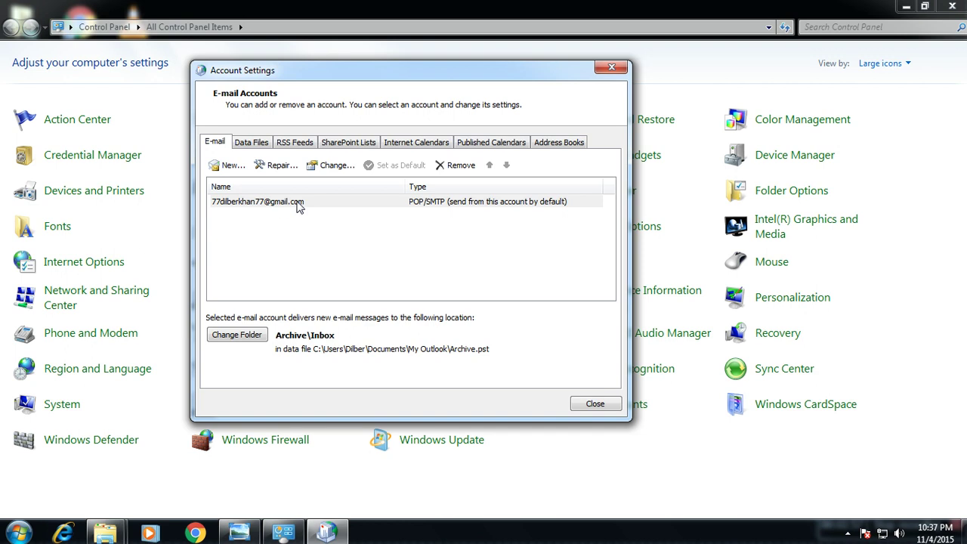
{"action": "left_click", "coordinate": [593, 404]}
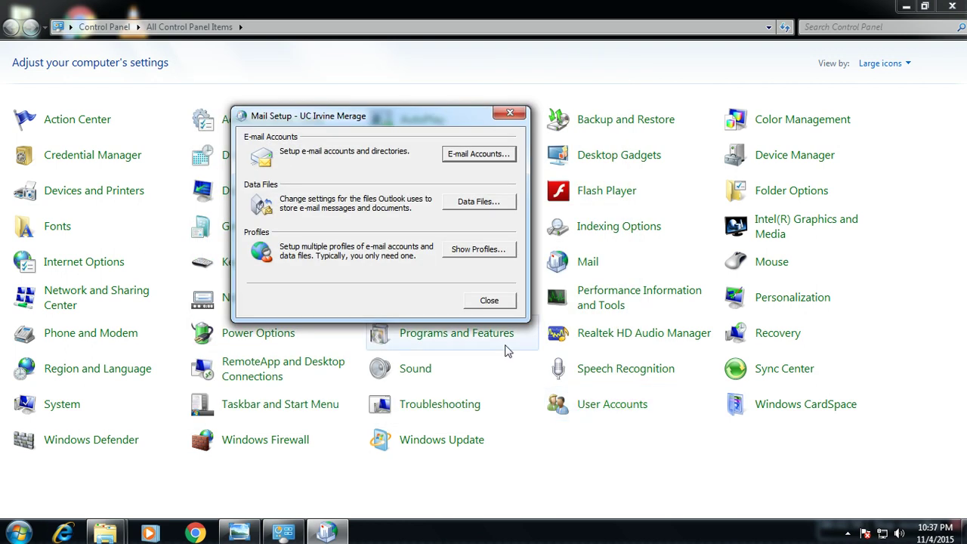
- Close Mail Setup and launch Microsoft Office Outlook 2007 from the Start menu
{"action": "left_click", "coordinate": [483, 306]}
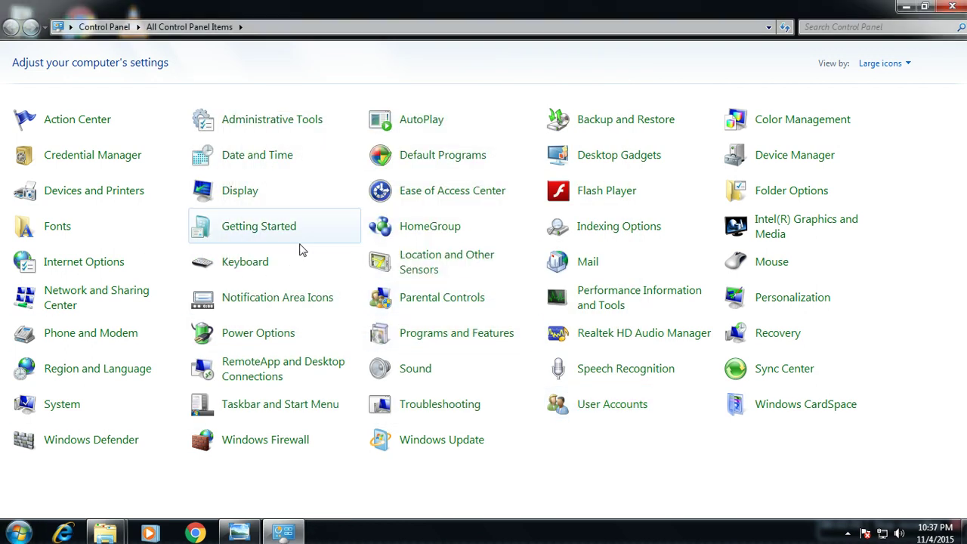
{"action": "key", "text": "super"}
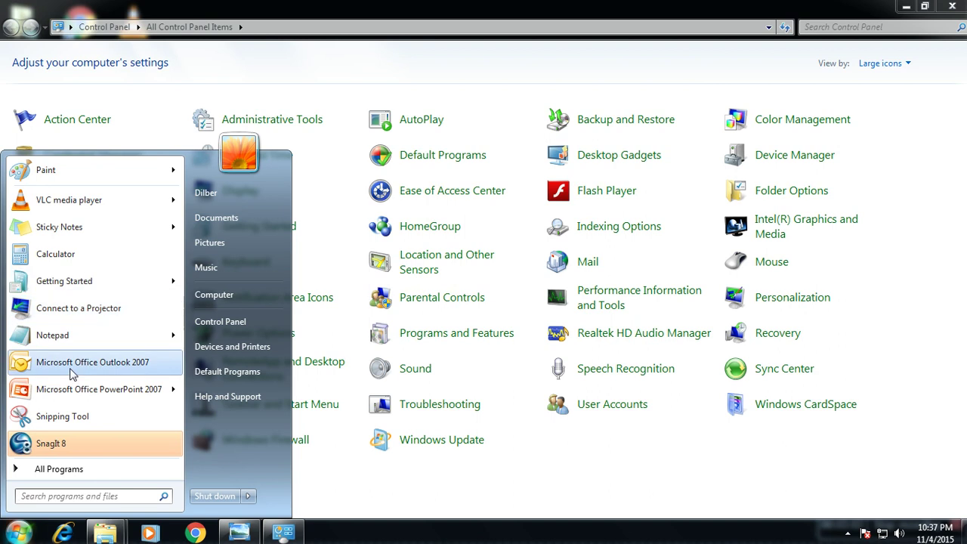
{"action": "left_click", "coordinate": [86, 364]}
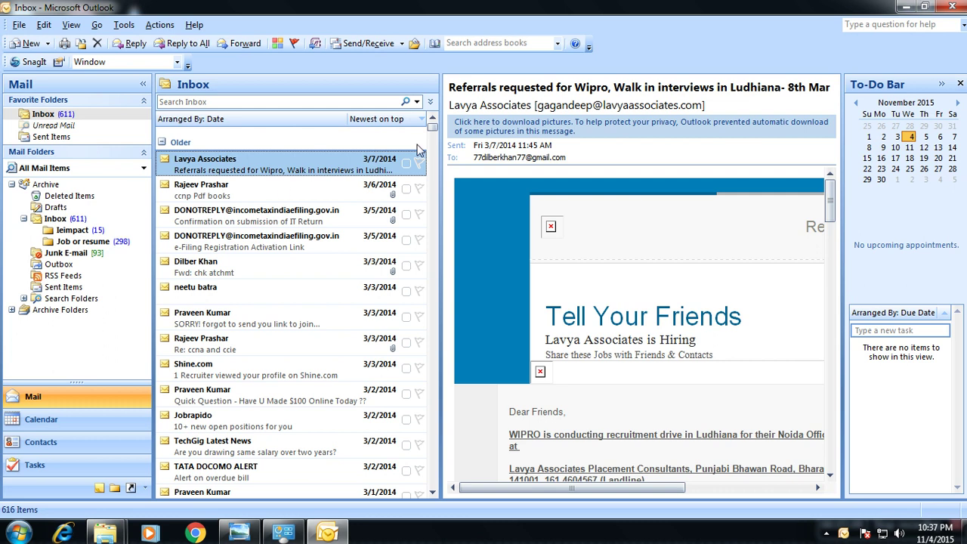
- Run Send/Receive to download Gmail messages, then minimize the Control Panel window
{"action": "left_click", "coordinate": [365, 44]}
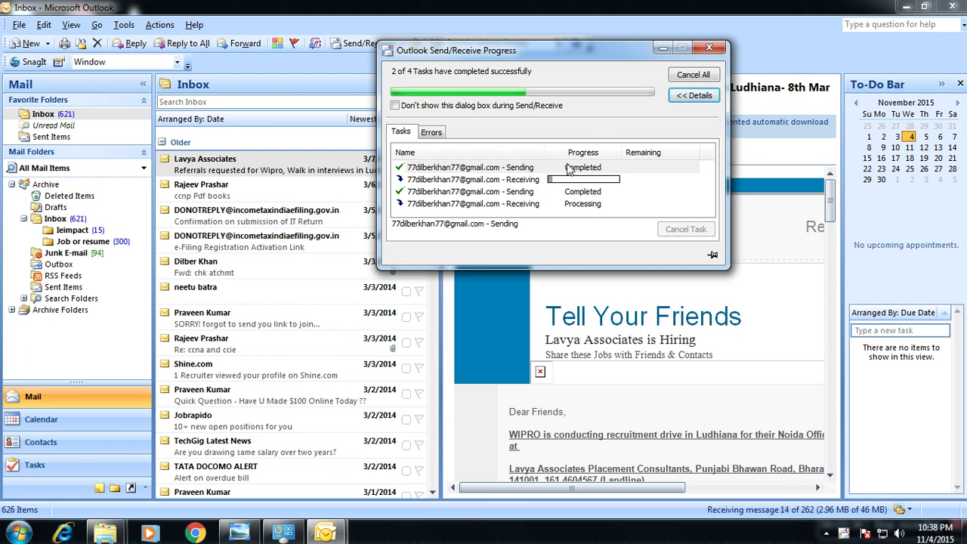
{"action": "key", "text": "alt+Tab"}
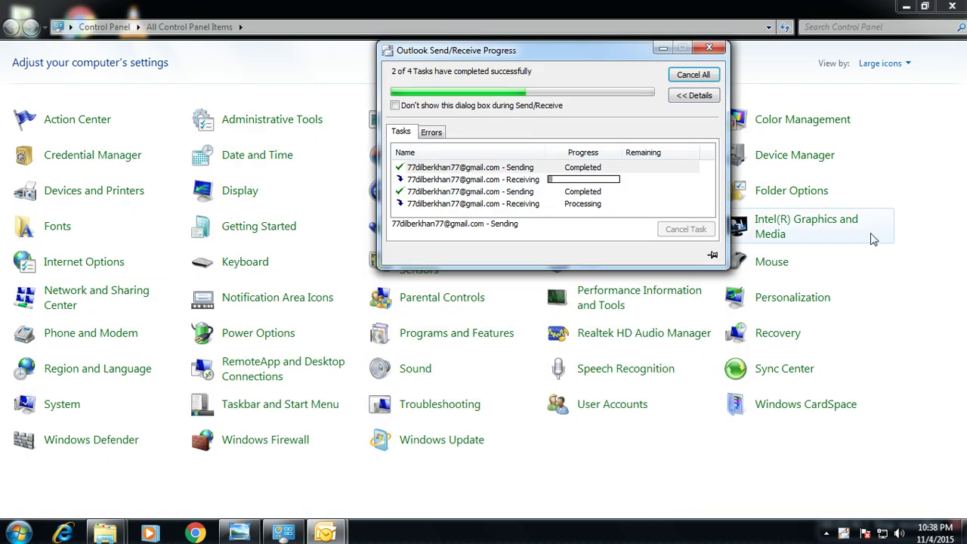
{"action": "left_click", "coordinate": [906, 6]}
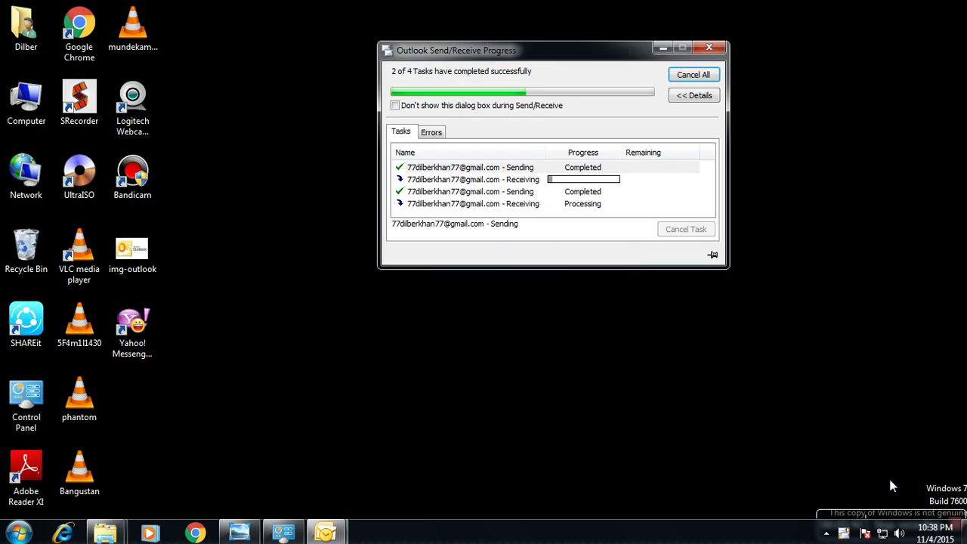